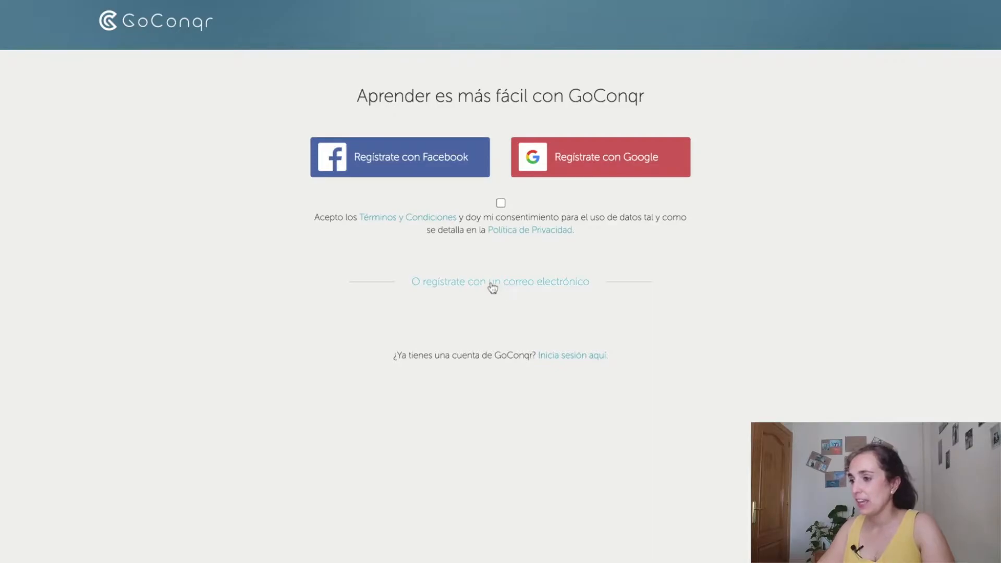
# Step: Open the e-mail sign-up form and enter the first name, surname and e-mail address
pyautogui.click(492, 284)
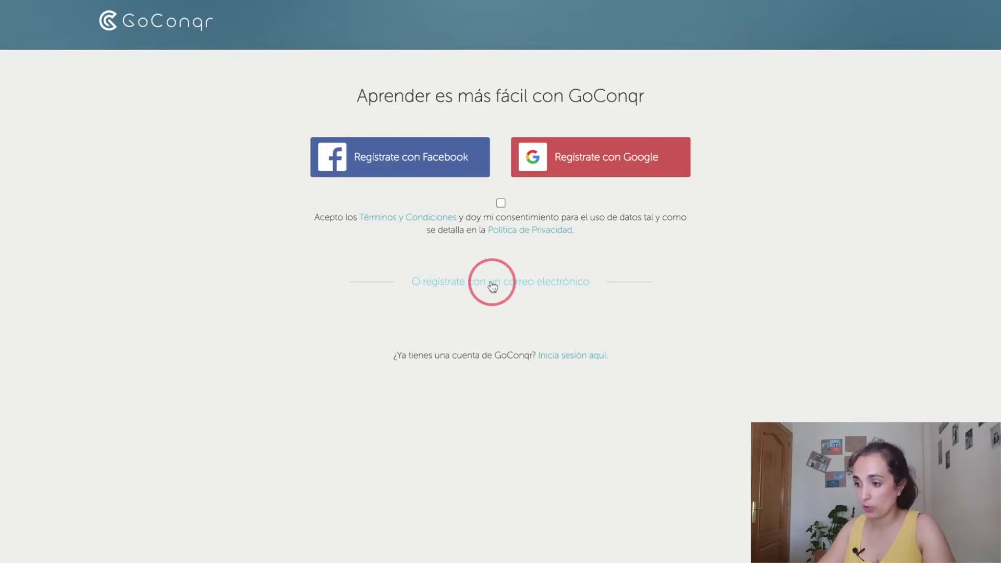
pyautogui.click(386, 342)
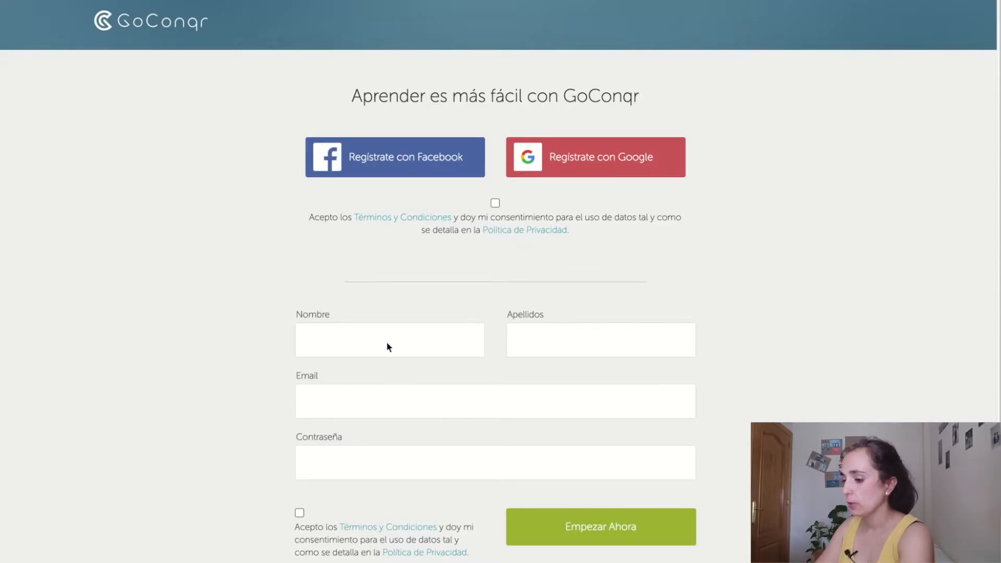
pyautogui.write('Sustaj')
pyautogui.press('BackSpace')
pyautogui.write('inable')
pyautogui.press('Tab')
pyautogui.write('Teacher')
pyautogui.press('Tab')
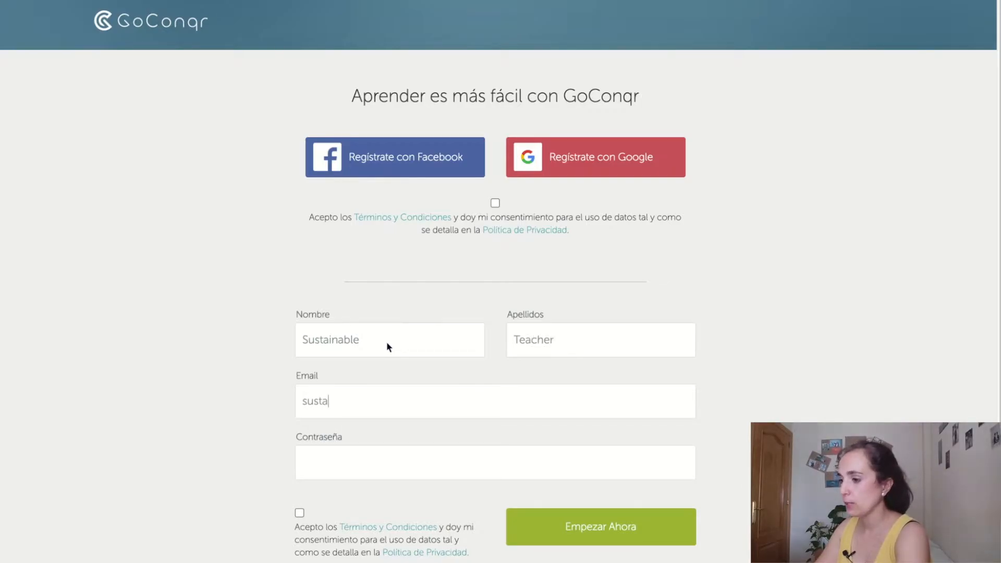
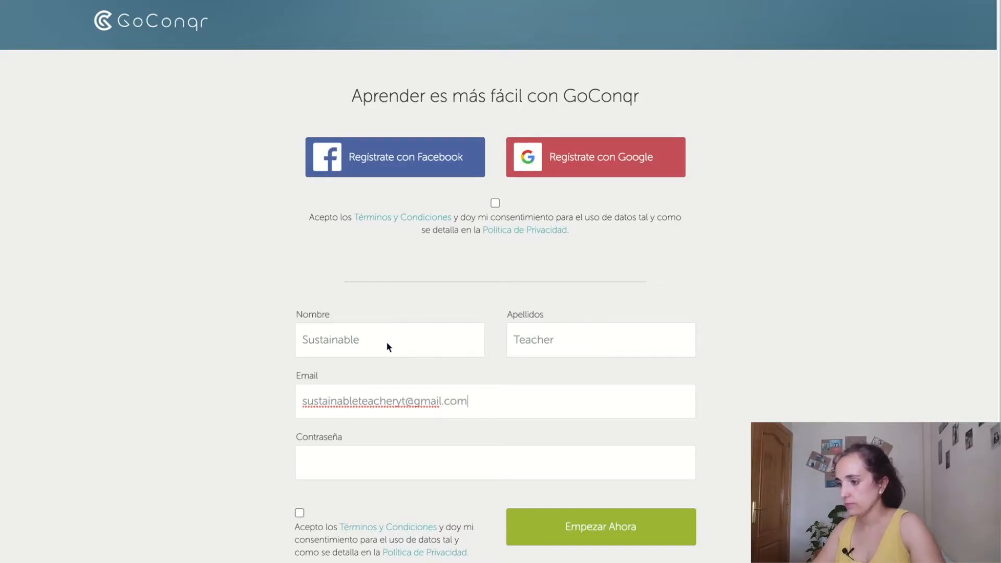
# Step: Enter the account password, accept the terms and conditions, and submit the registration
pyautogui.click(420, 457)
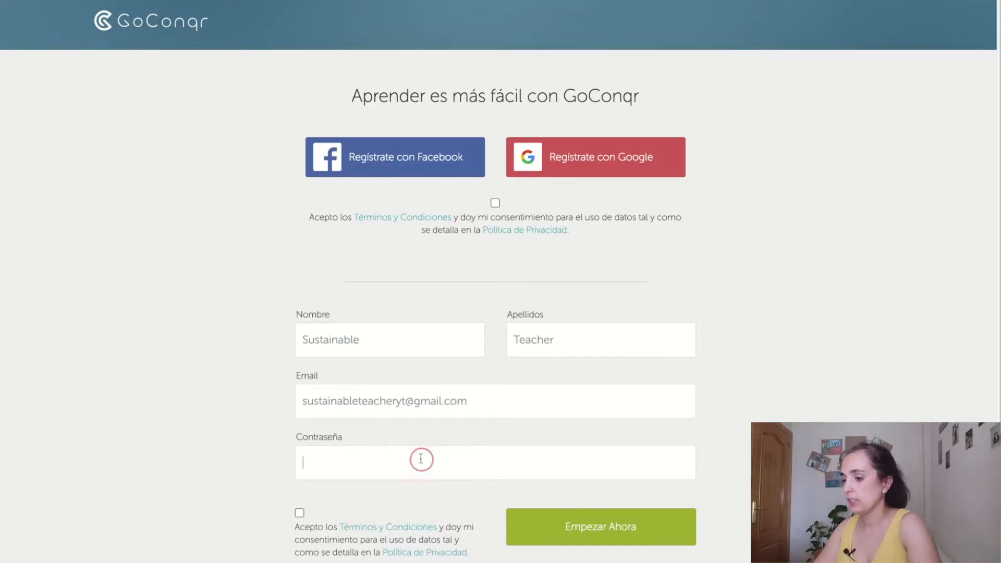
pyautogui.write('••••••••••••••')
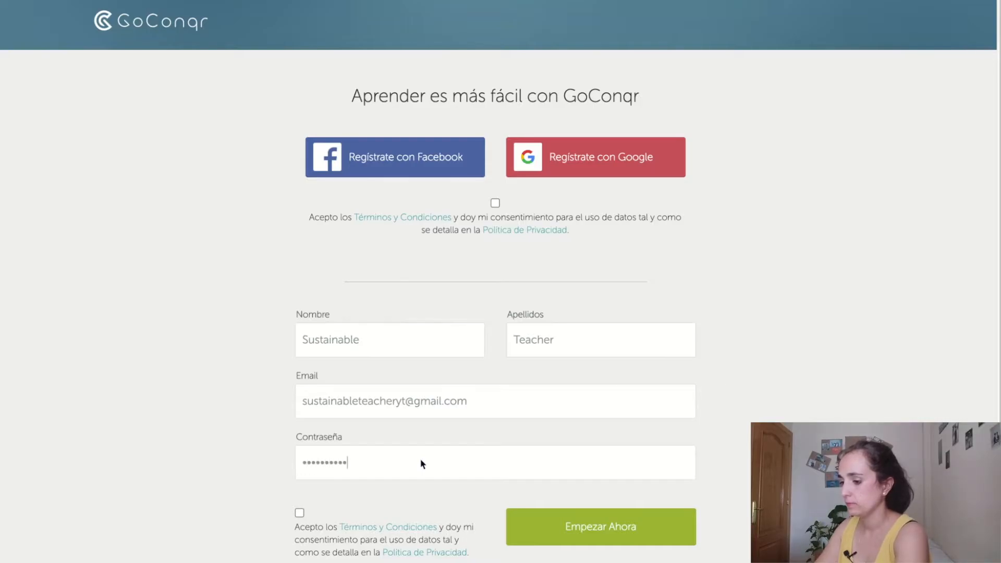
pyautogui.click(300, 512)
pyautogui.click(628, 536)
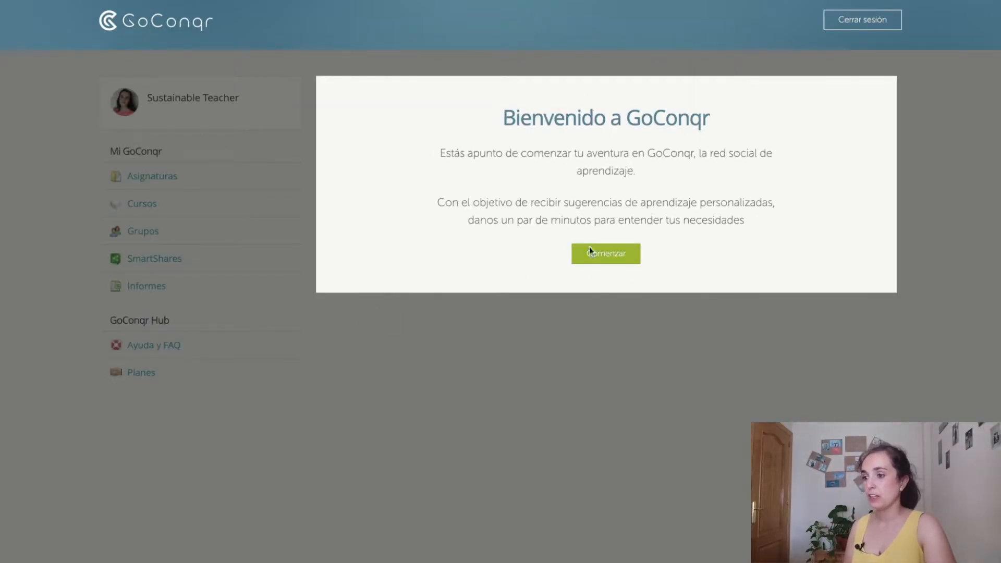
# Step: Set up the profile for studying at Secondary, level '1º ESO', with Science as the subject
pyautogui.click(604, 253)
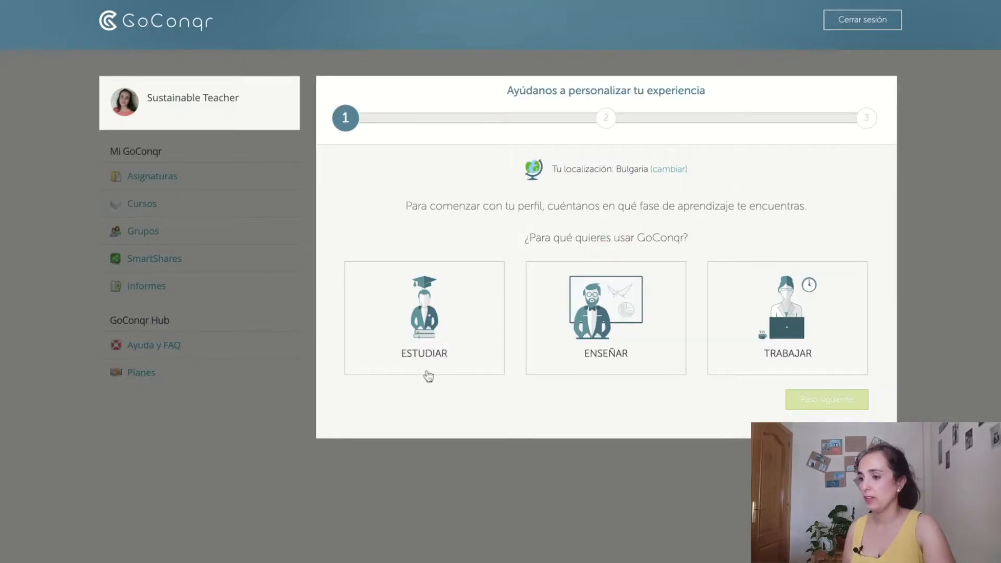
pyautogui.click(438, 342)
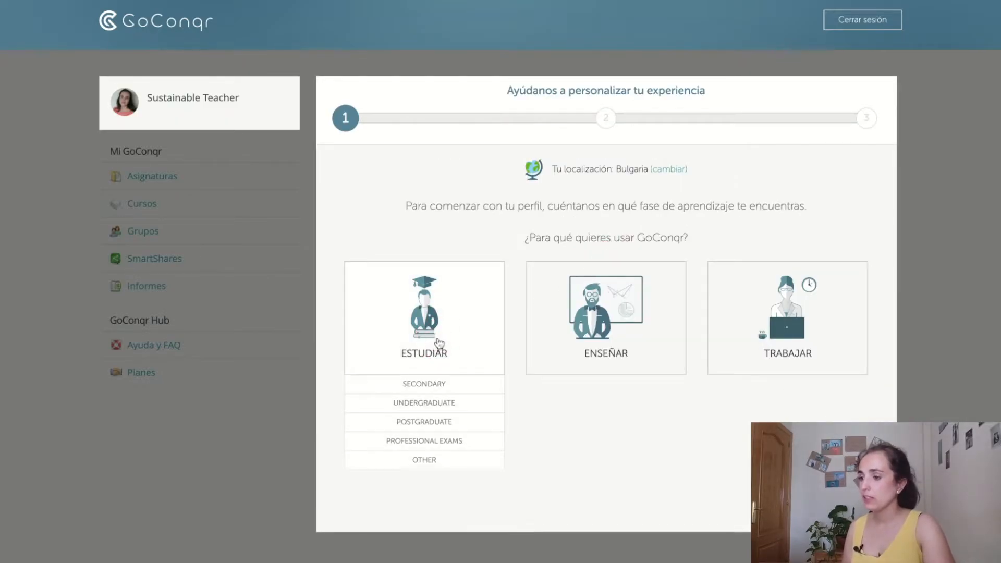
pyautogui.click(440, 388)
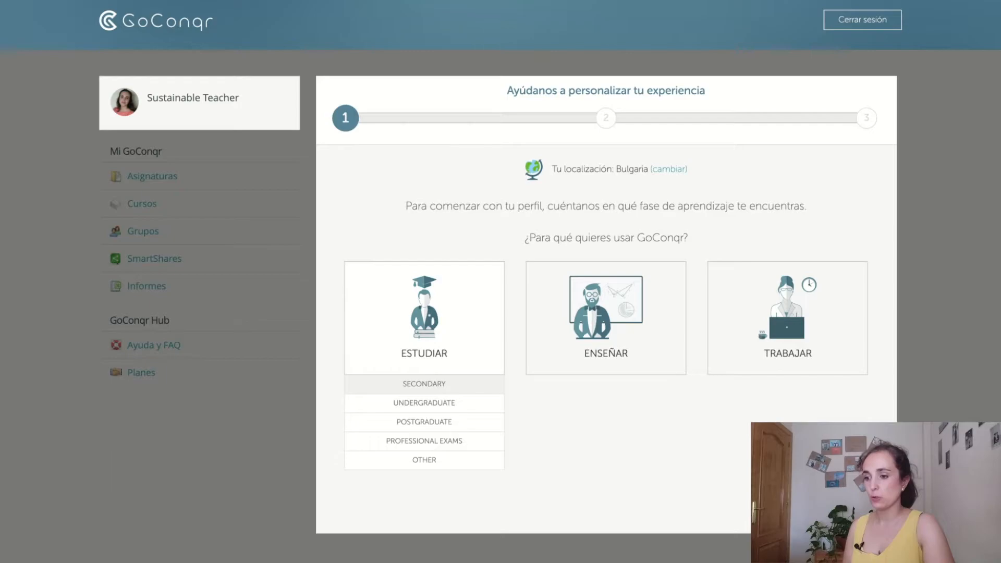
pyautogui.click(574, 250)
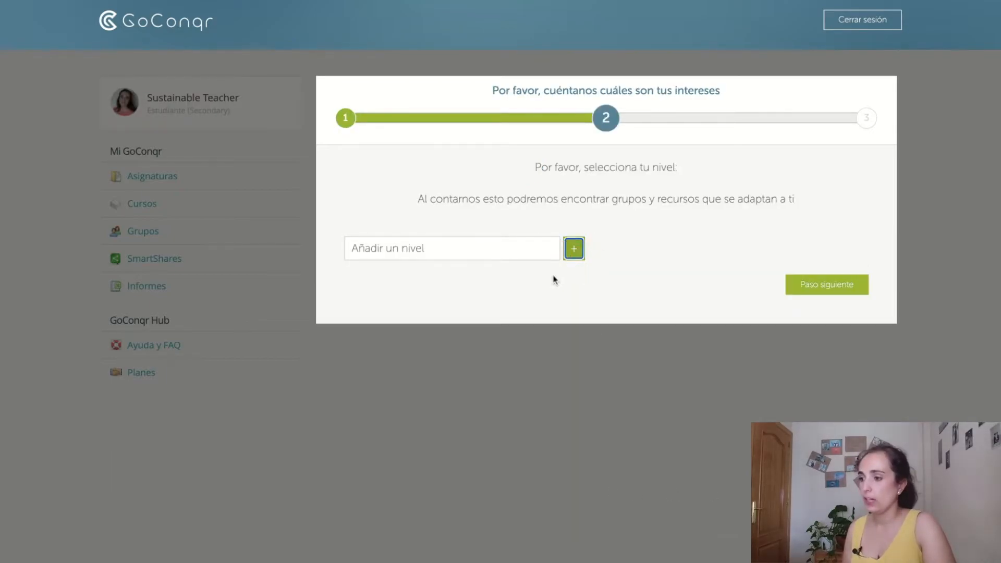
pyautogui.click(443, 250)
pyautogui.write('1º ESO')
pyautogui.click(821, 293)
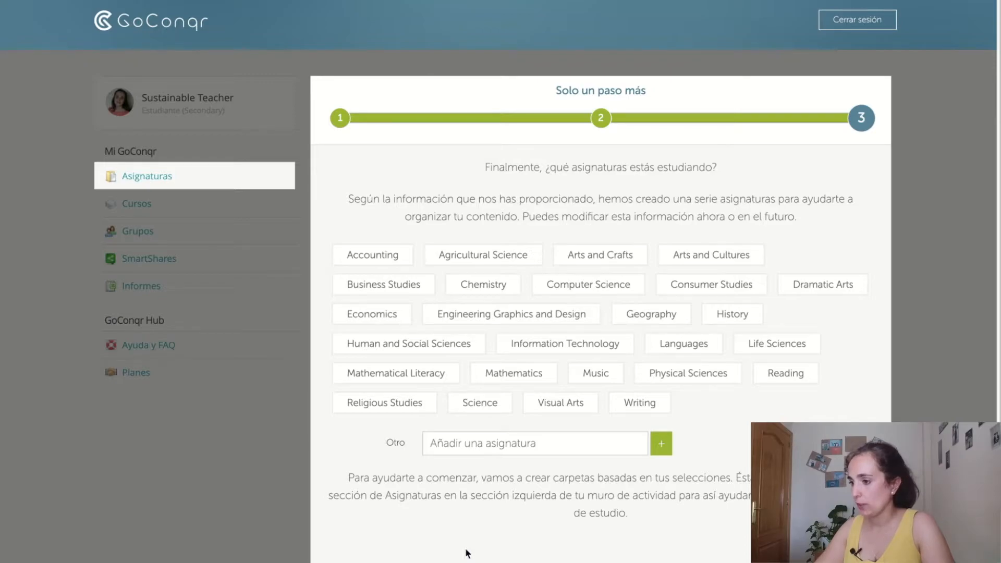
pyautogui.click(476, 408)
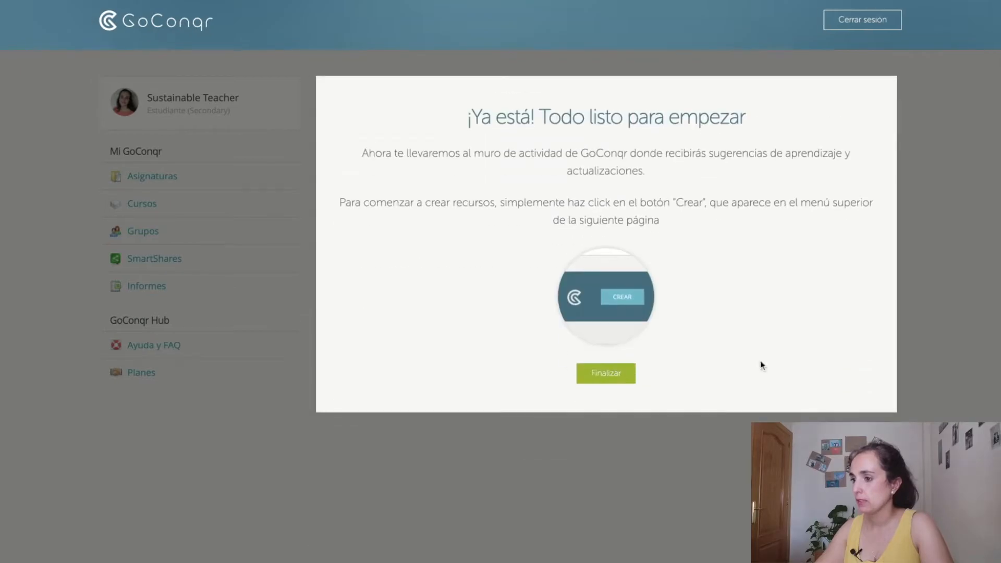
pyautogui.click(621, 375)
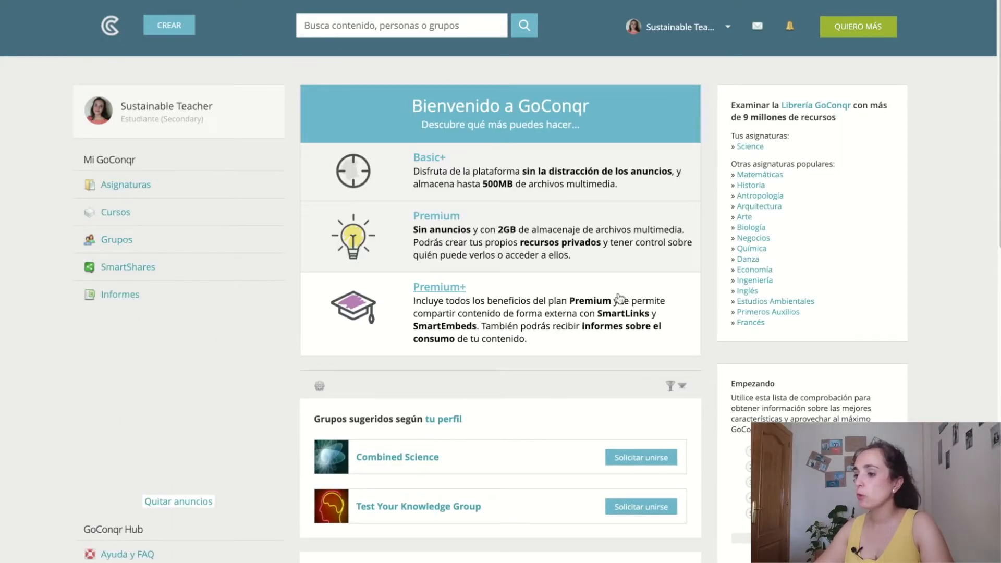
# Step: Choose Mapa Mental from the CREAR menu to open a blank mind map
pyautogui.click(160, 33)
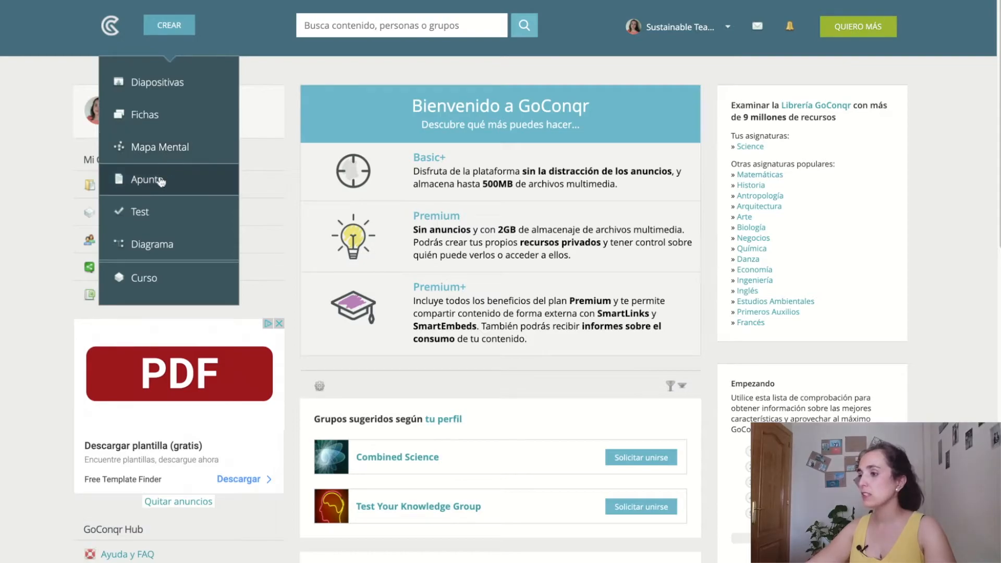
pyautogui.click(172, 148)
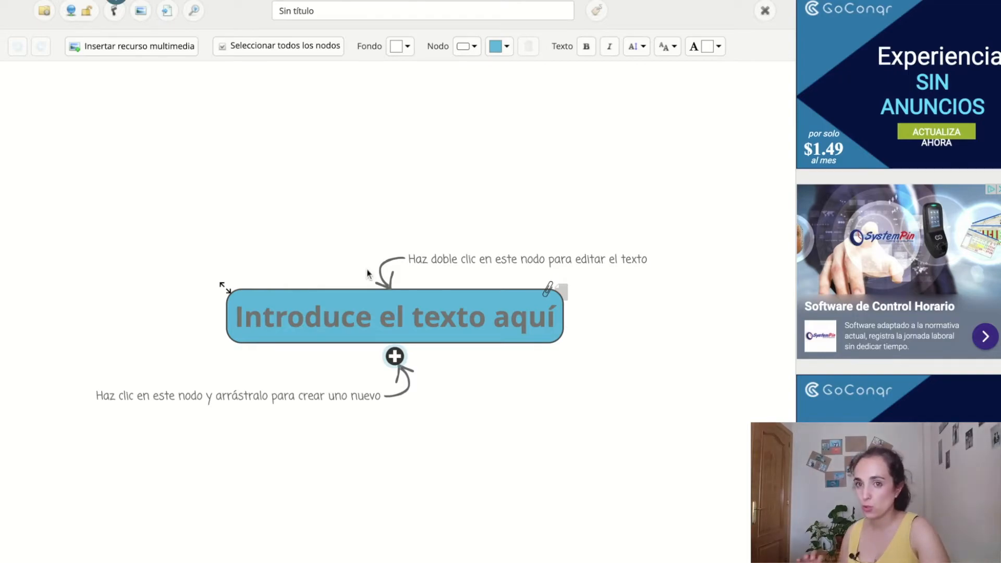
# Step: Rename the central node 'Minecraft' and pull out a child node 'Juego de ordenador' below it
pyautogui.click(392, 324)
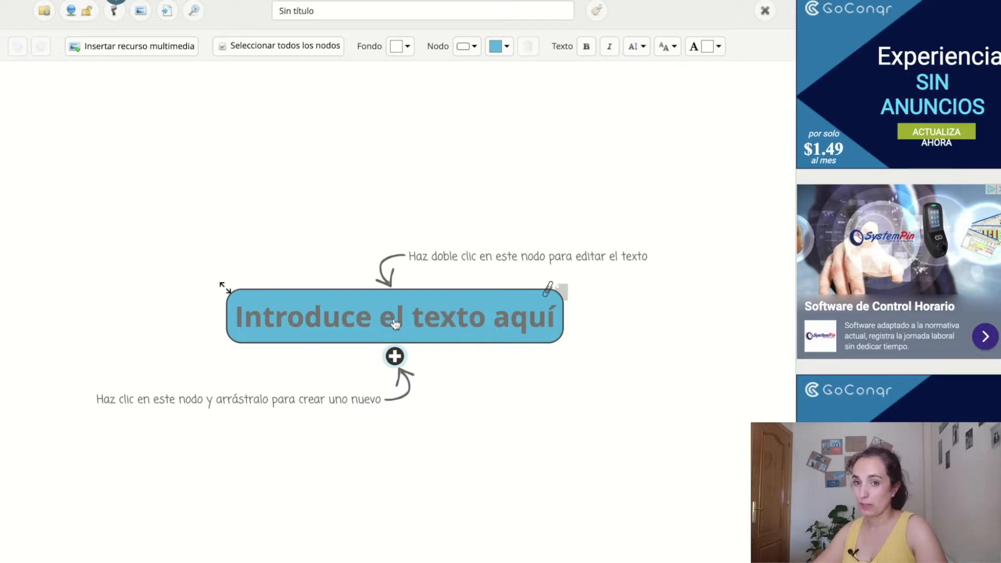
pyautogui.doubleClick(394, 324)
pyautogui.write('Minecraft')
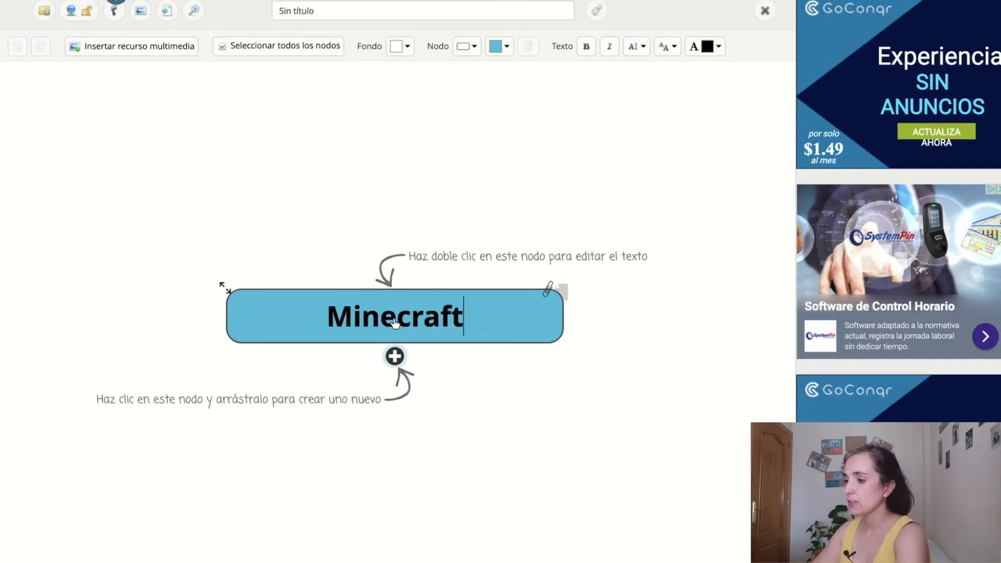
pyautogui.moveTo(394, 356); pyautogui.dragTo(399, 409)
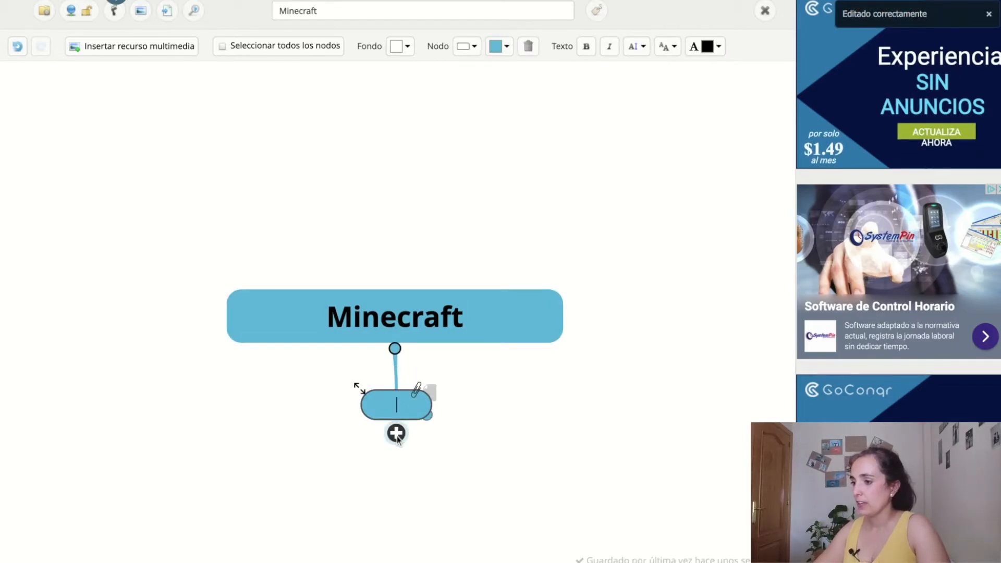
pyautogui.write('Juego')
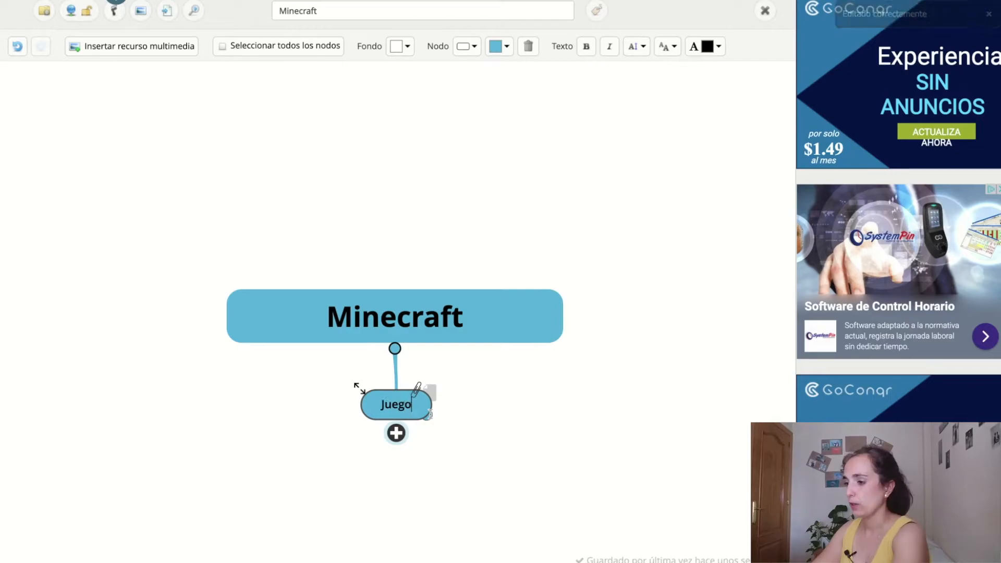
pyautogui.write(' de ordenador')
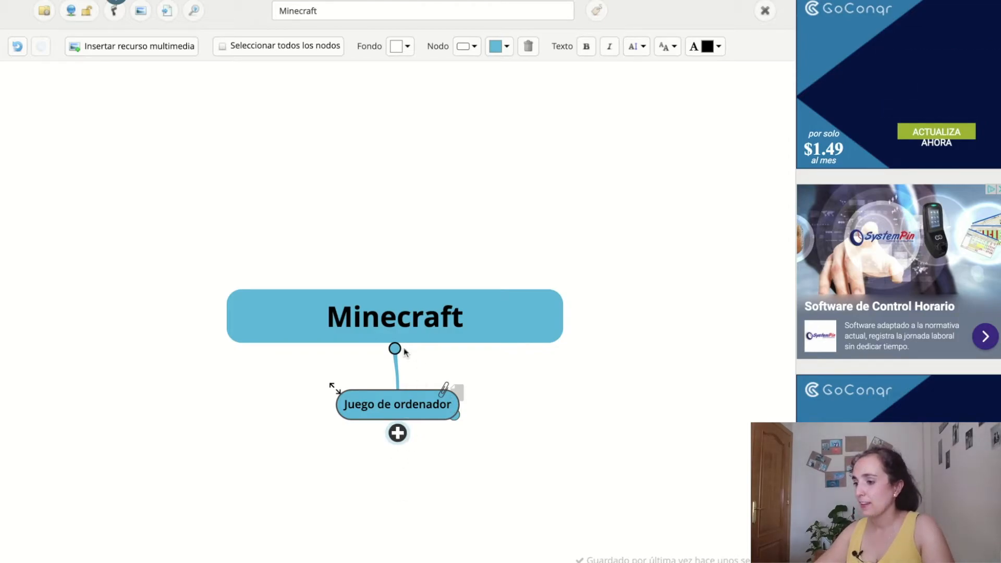
pyautogui.click(402, 406)
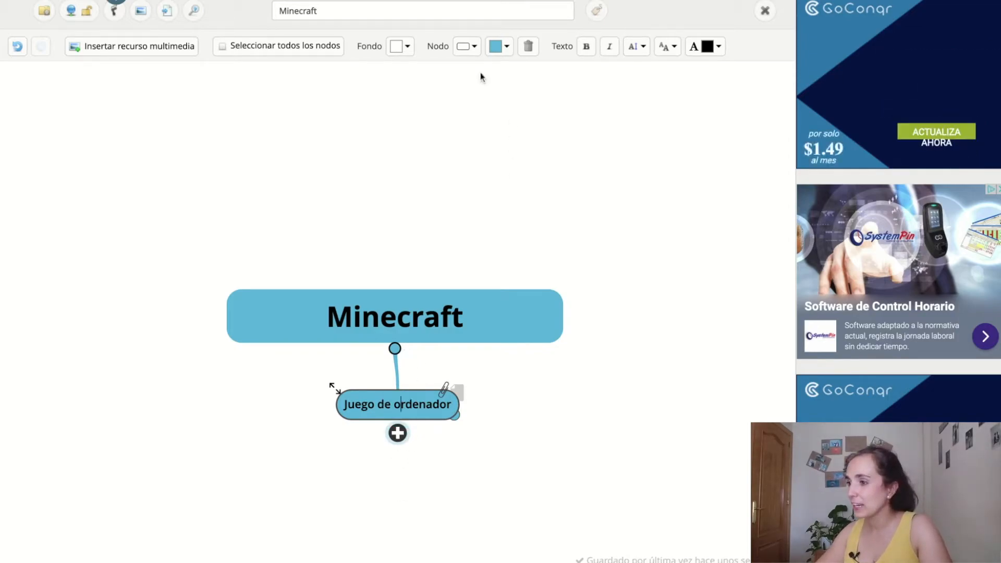
# Step: Fill the 'Juego de ordenador' node purple and reposition it beneath Minecraft
pyautogui.click(507, 47)
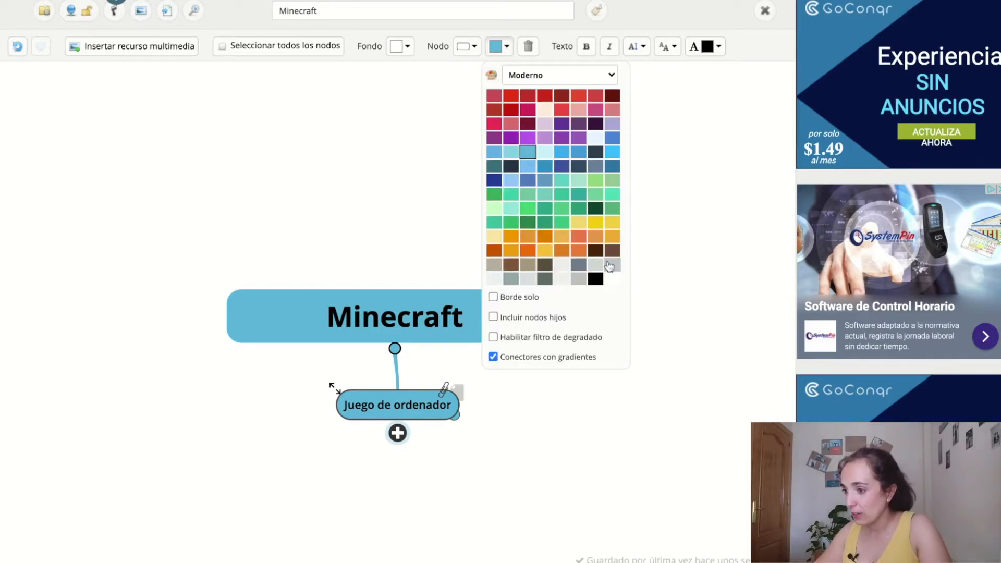
pyautogui.click(561, 125)
pyautogui.moveTo(397, 398); pyautogui.dragTo(403, 479)
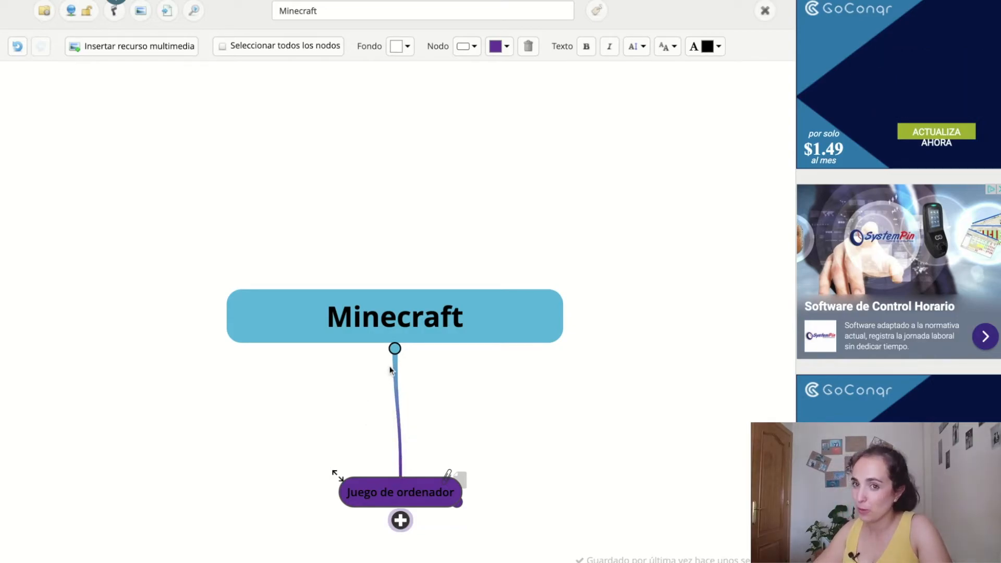
pyautogui.moveTo(408, 491); pyautogui.dragTo(397, 415)
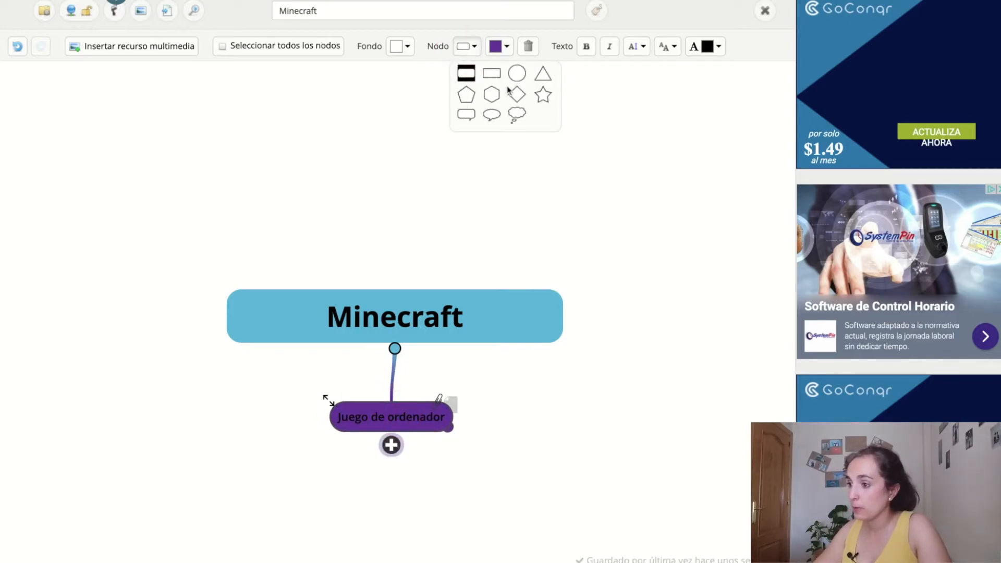
# Step: Give 'Juego de ordenador' a hexagon shape and drag the Minecraft node further left
pyautogui.click(490, 99)
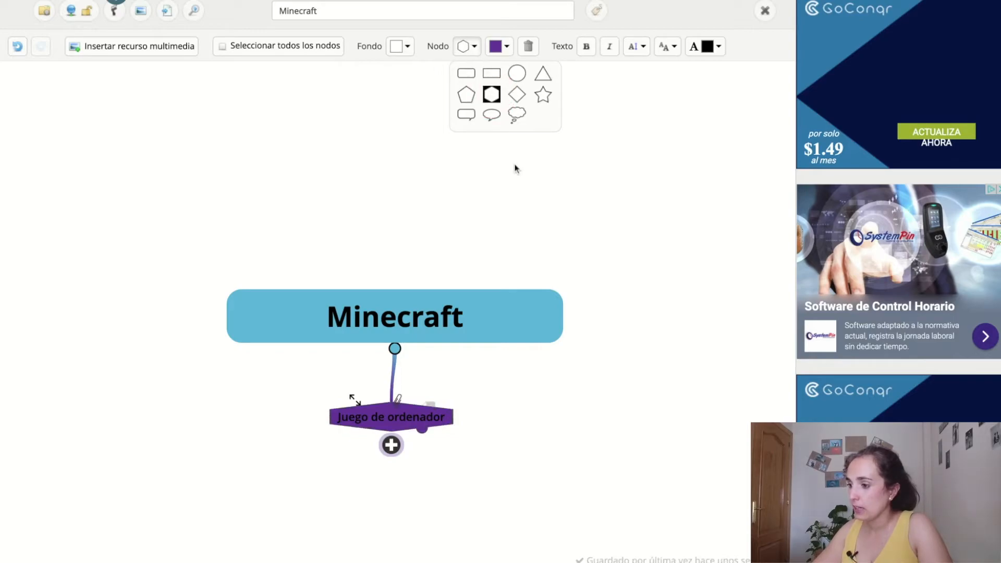
pyautogui.click(375, 230)
pyautogui.moveTo(440, 320); pyautogui.dragTo(326, 305)
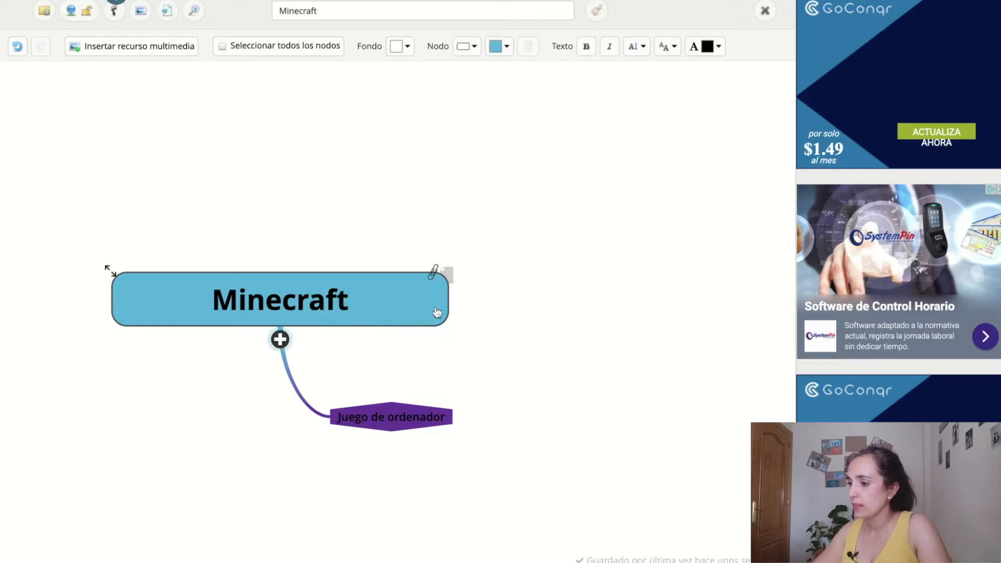
pyautogui.click(281, 339)
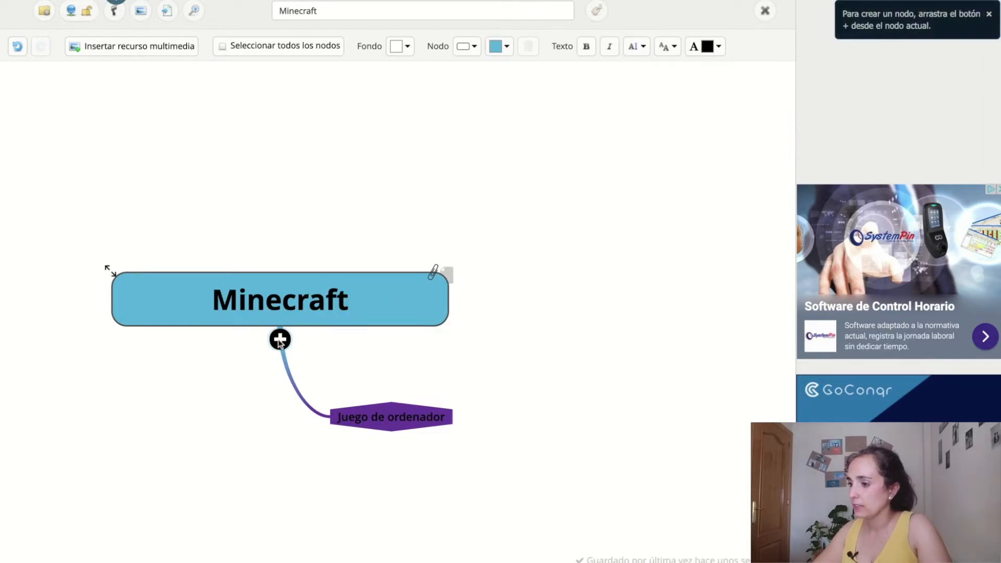
# Step: Add a yellow child node 'Historia' to the right of Minecraft
pyautogui.moveTo(490, 303); pyautogui.dragTo(555, 284)
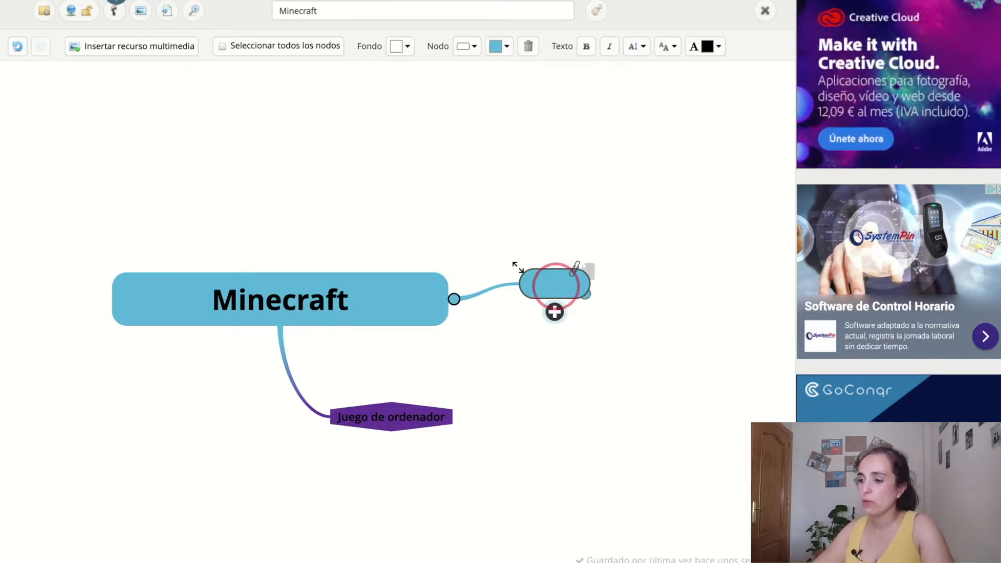
pyautogui.write('Historia')
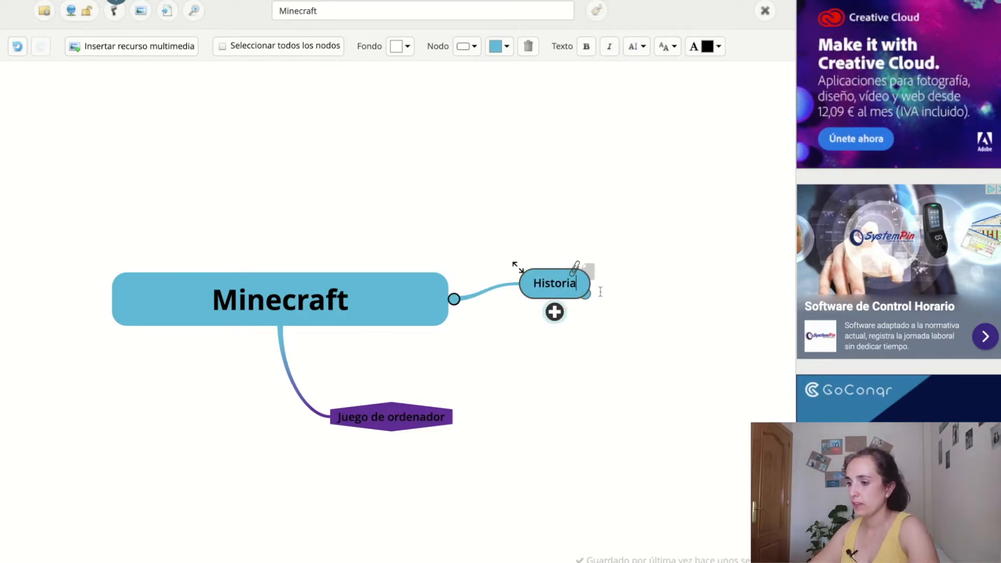
pyautogui.click(507, 47)
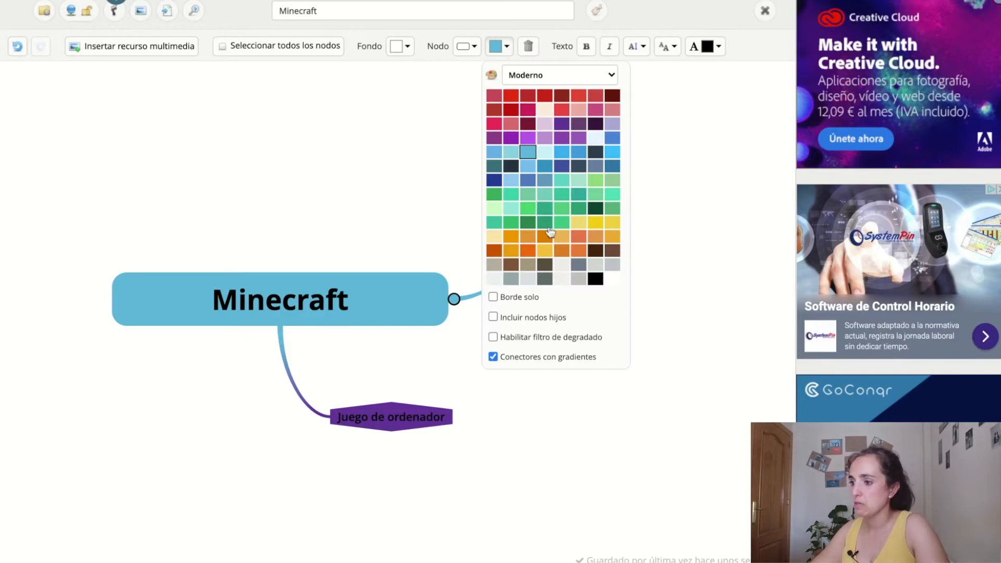
pyautogui.click(593, 223)
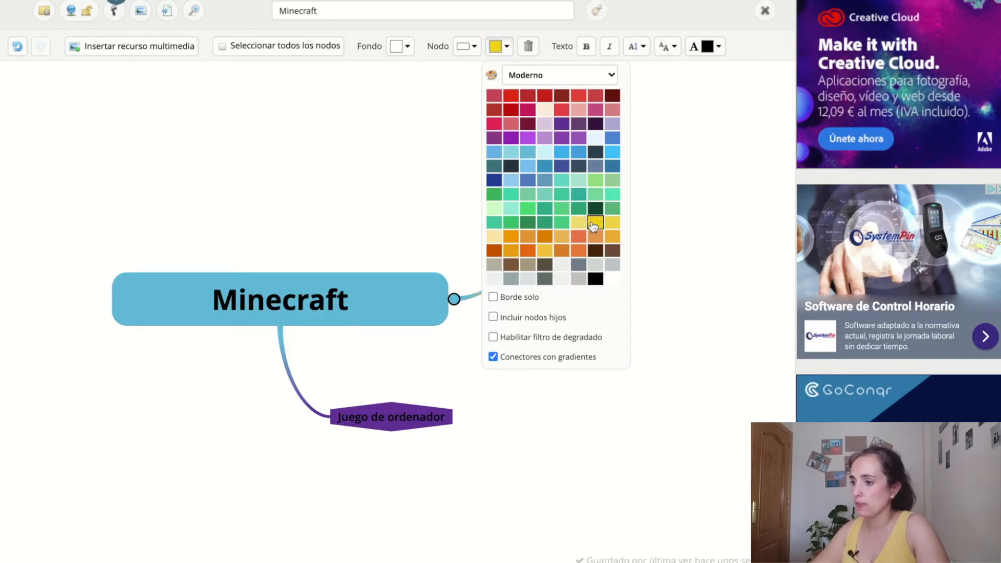
pyautogui.click(649, 239)
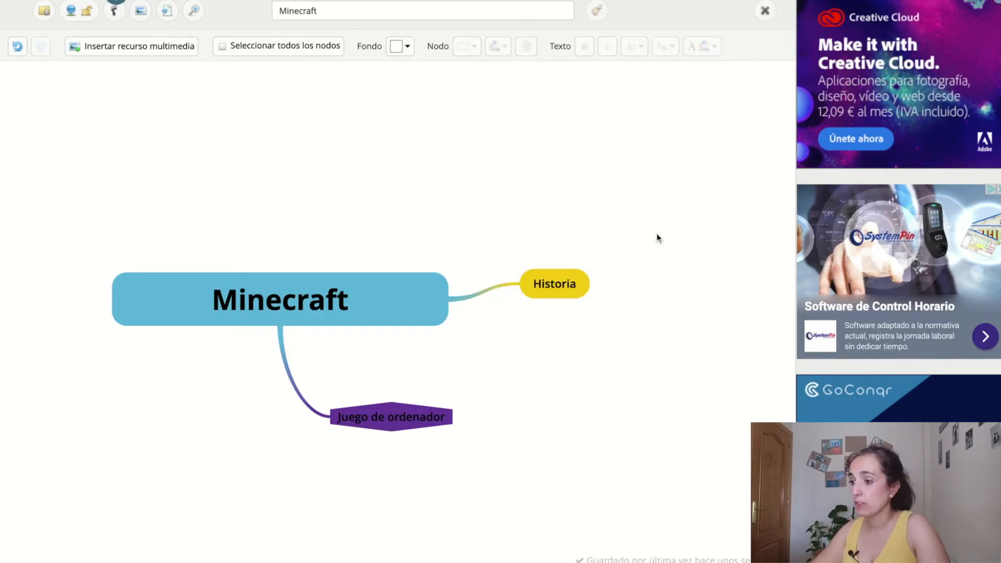
# Step: Look through the Historia node's text colour, font and size options, then open the media library
pyautogui.click(566, 285)
pyautogui.click(718, 47)
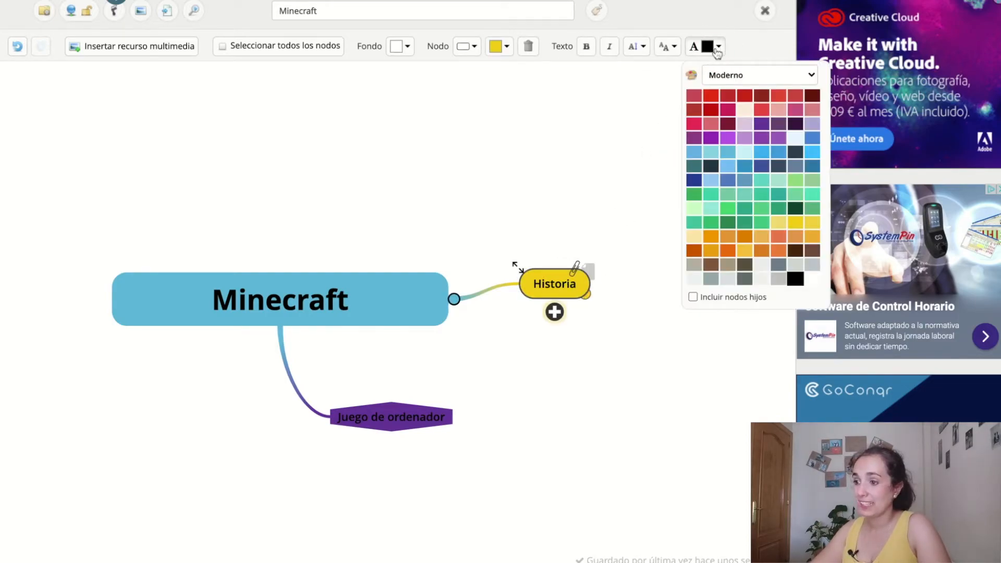
pyautogui.click(667, 46)
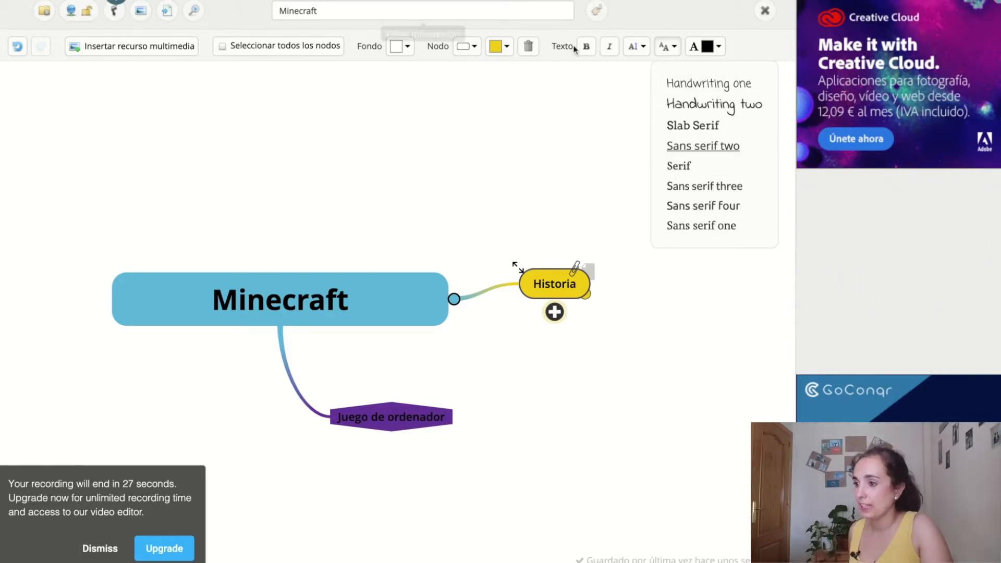
pyautogui.click(99, 550)
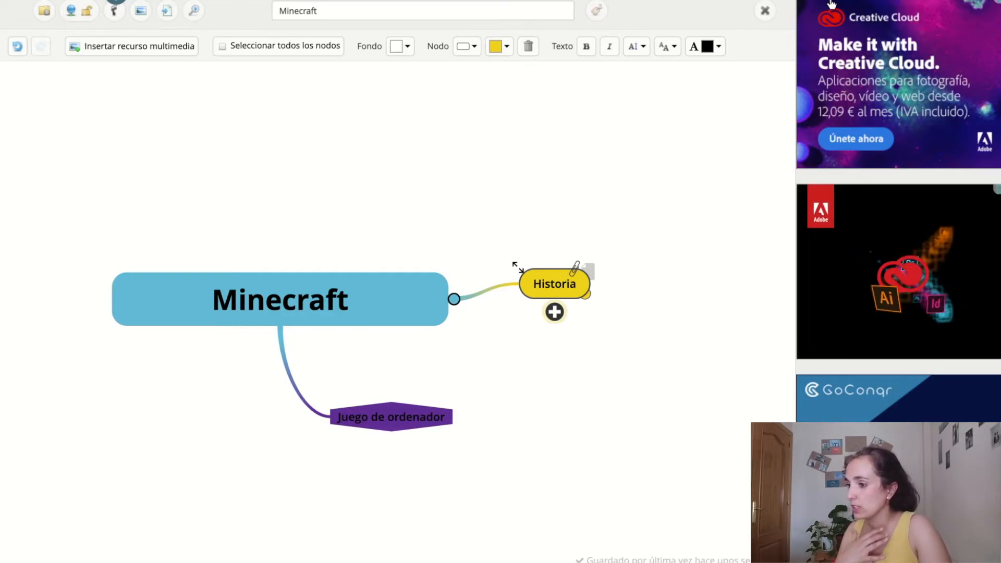
pyautogui.click(668, 46)
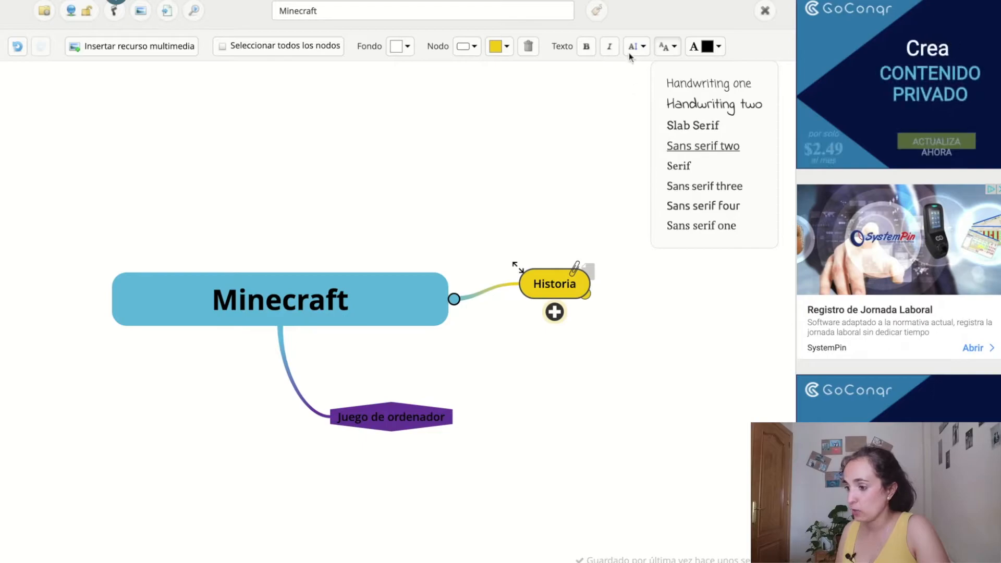
pyautogui.click(632, 48)
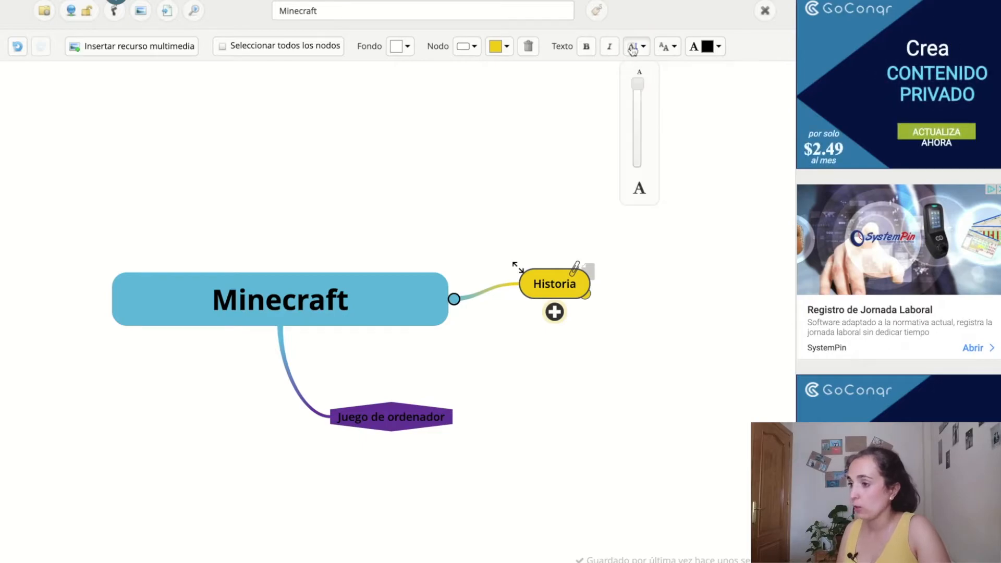
pyautogui.click(569, 117)
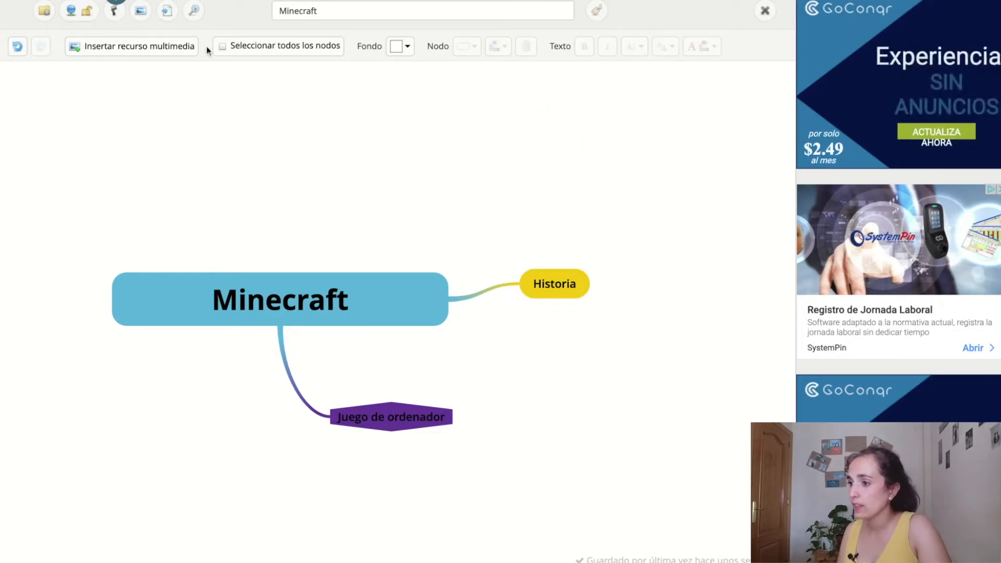
pyautogui.click(144, 47)
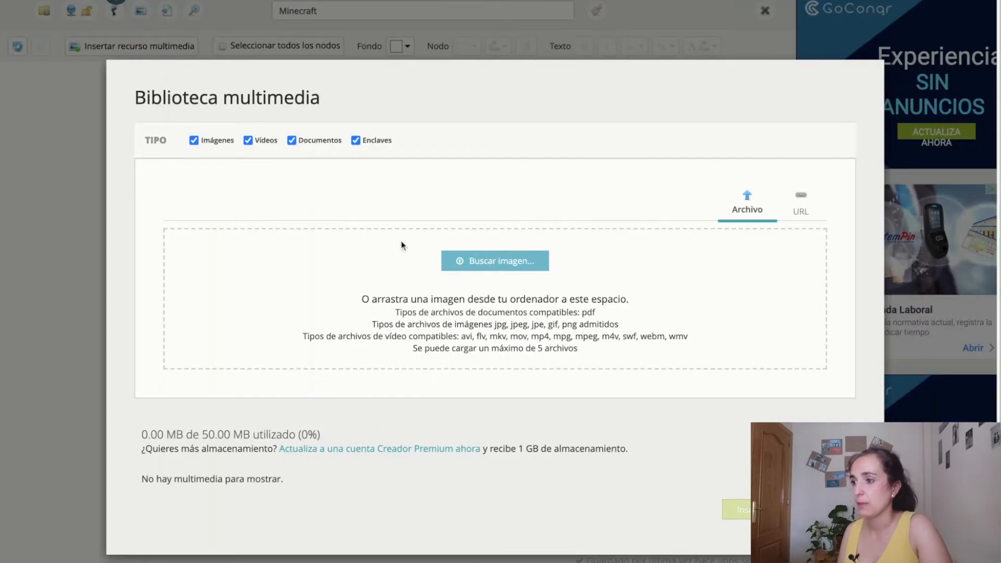
# Step: Upload and insert the Minecraft picture, shrinking it to fit the Minecraft node's right end
pyautogui.click(507, 263)
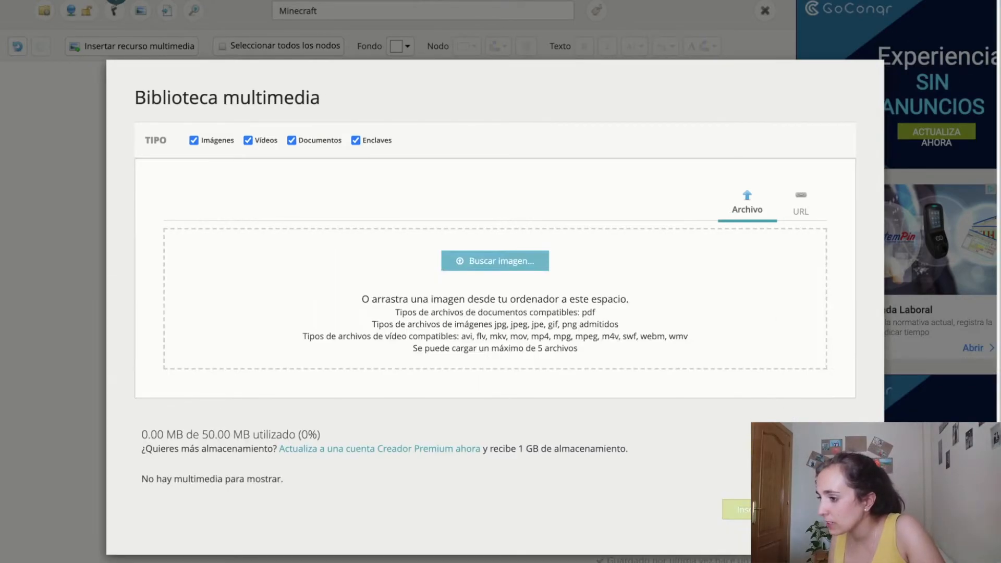
pyautogui.scroll(-2, 733, 489)
pyautogui.click(745, 507)
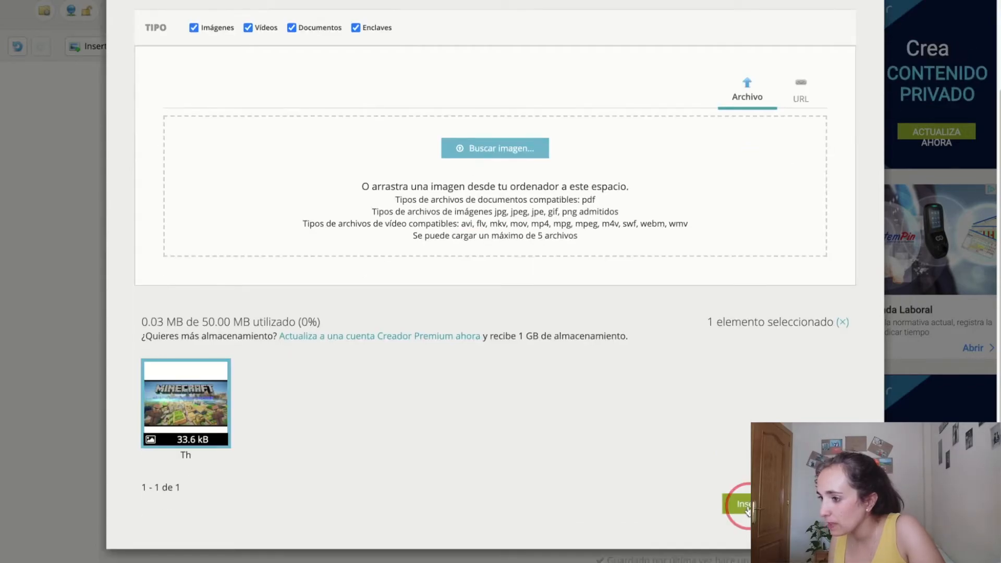
pyautogui.moveTo(282, 251); pyautogui.dragTo(369, 298)
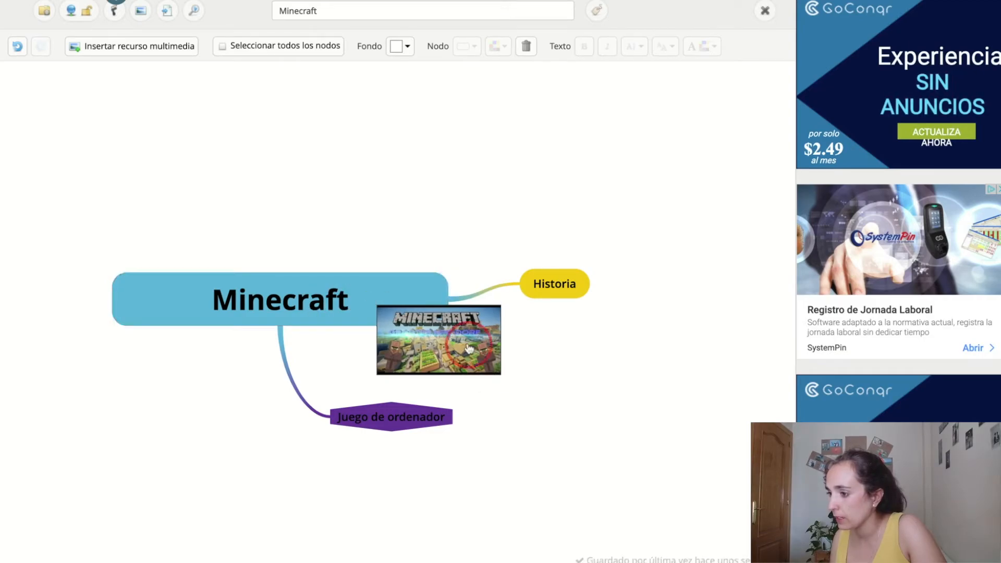
pyautogui.moveTo(458, 331); pyautogui.dragTo(417, 285)
pyautogui.moveTo(329, 254); pyautogui.dragTo(364, 273)
pyautogui.moveTo(409, 305); pyautogui.dragTo(394, 299)
pyautogui.moveTo(347, 263); pyautogui.dragTo(366, 279)
pyautogui.moveTo(425, 303); pyautogui.dragTo(413, 300)
pyautogui.click(641, 346)
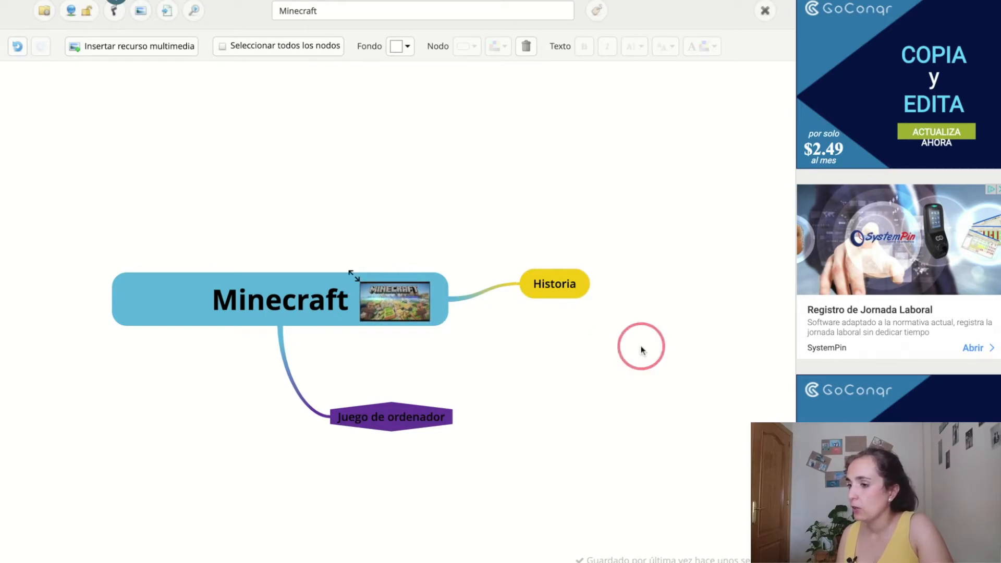
# Step: Upload and insert the farm picture, then shrink it and place it beside Historia
pyautogui.click(146, 43)
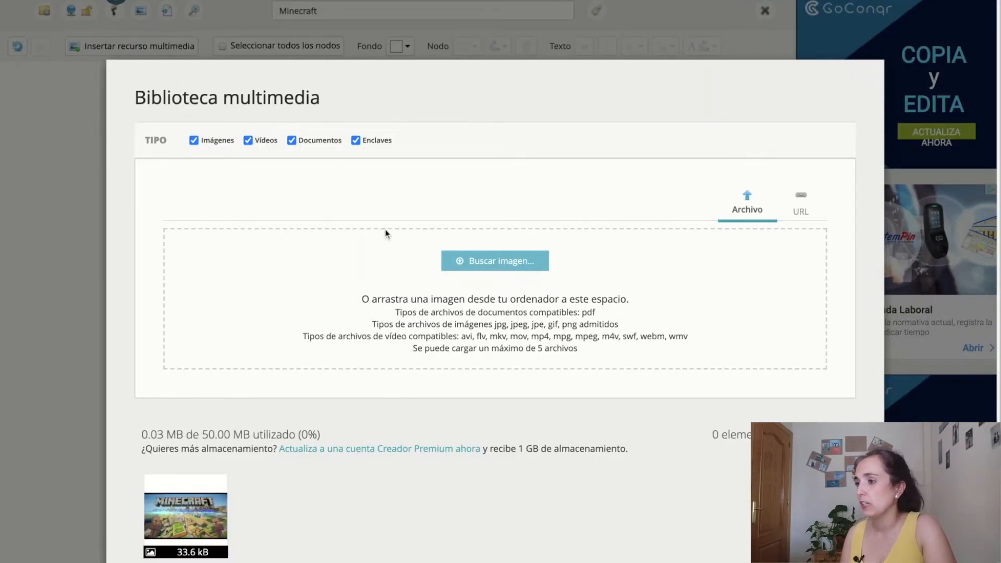
pyautogui.click(465, 264)
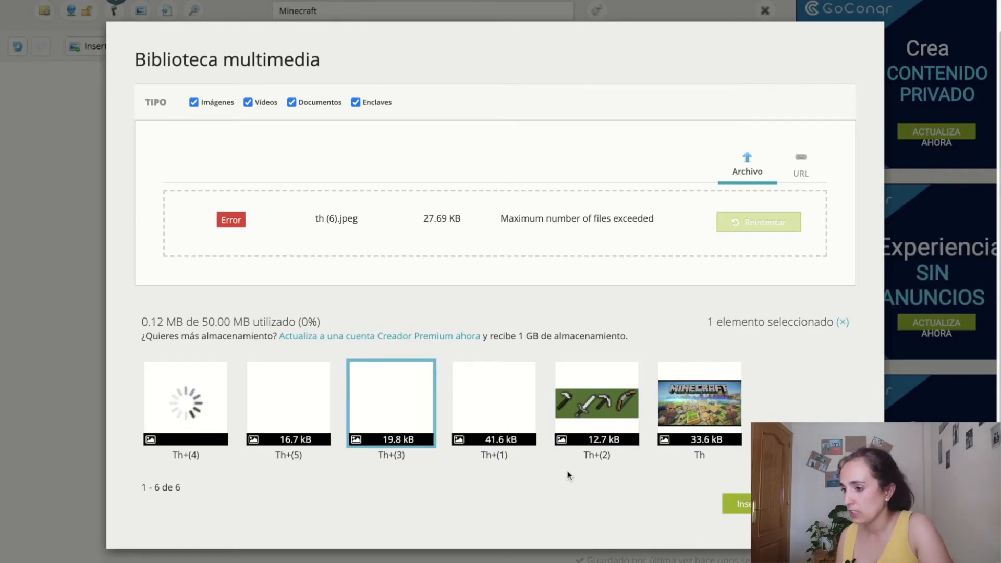
pyautogui.click(732, 505)
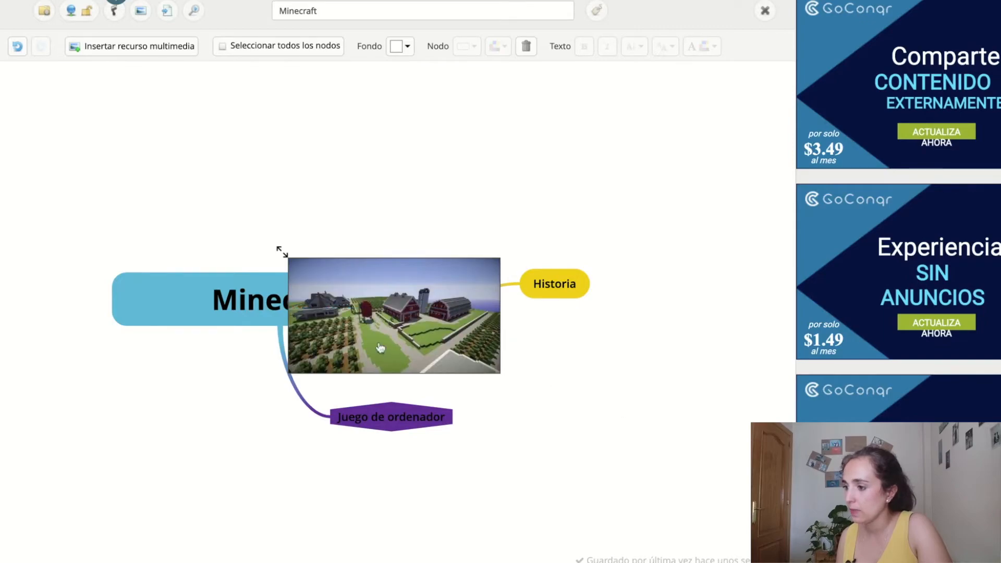
pyautogui.moveTo(528, 332); pyautogui.dragTo(592, 388)
pyautogui.moveTo(647, 415); pyautogui.dragTo(642, 328)
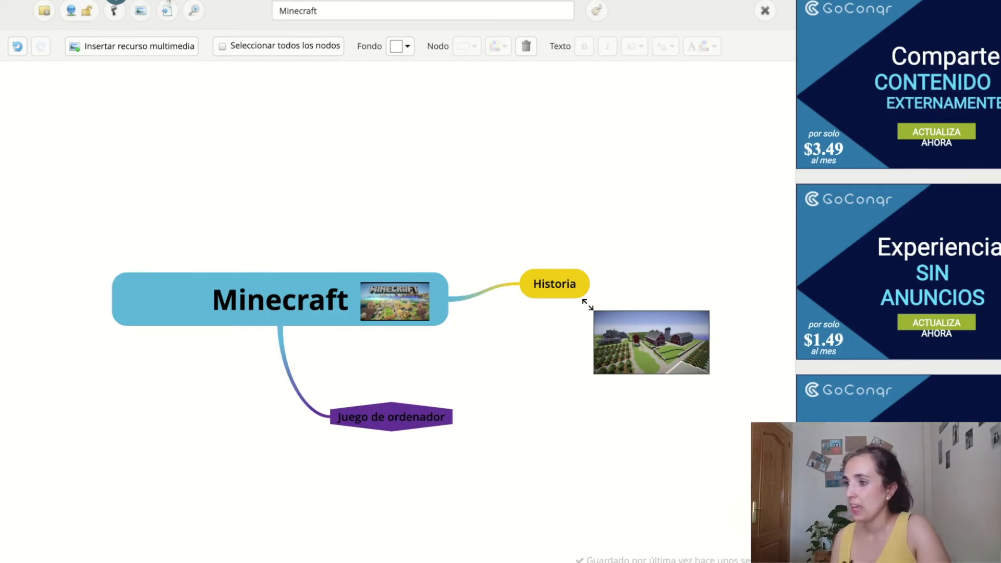
# Step: Download the map as PNG, decline the upgrade offer, and view the image full screen
pyautogui.click(147, 17)
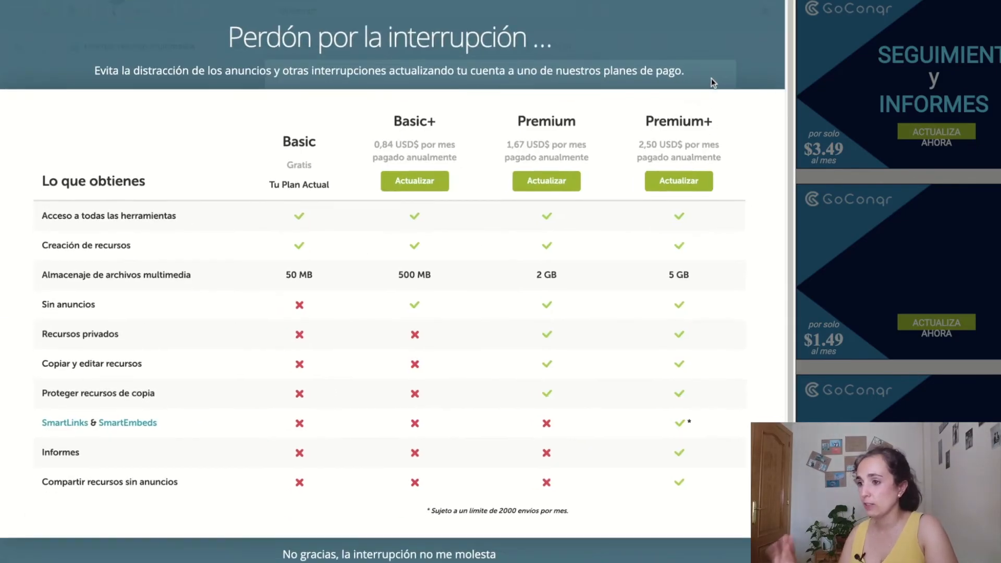
pyautogui.click(417, 555)
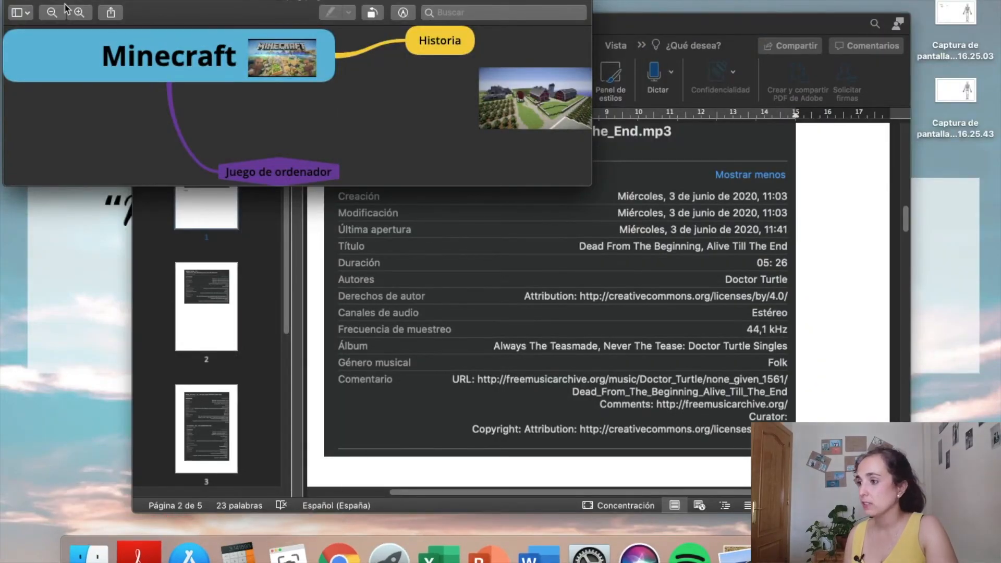
pyautogui.click(40, 0)
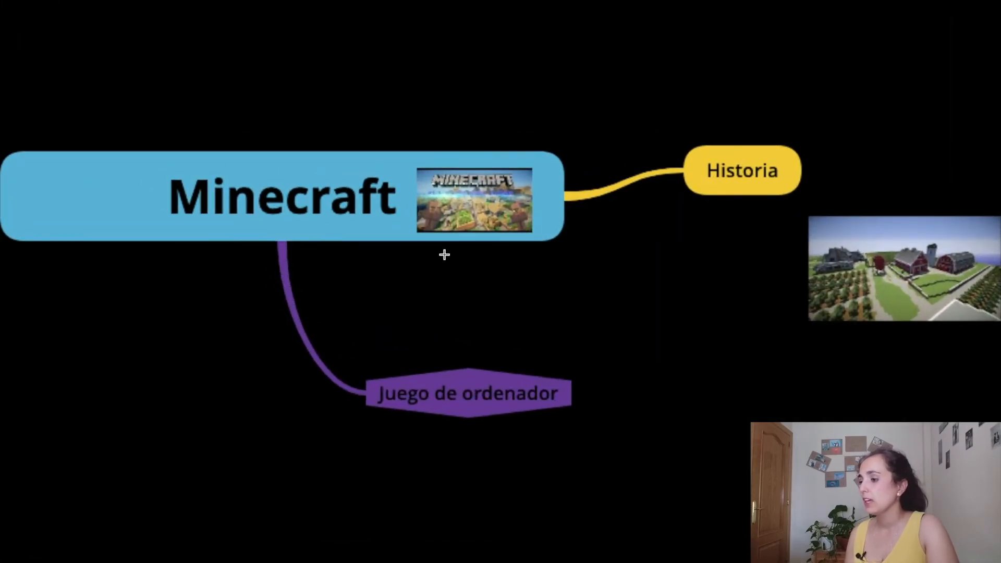